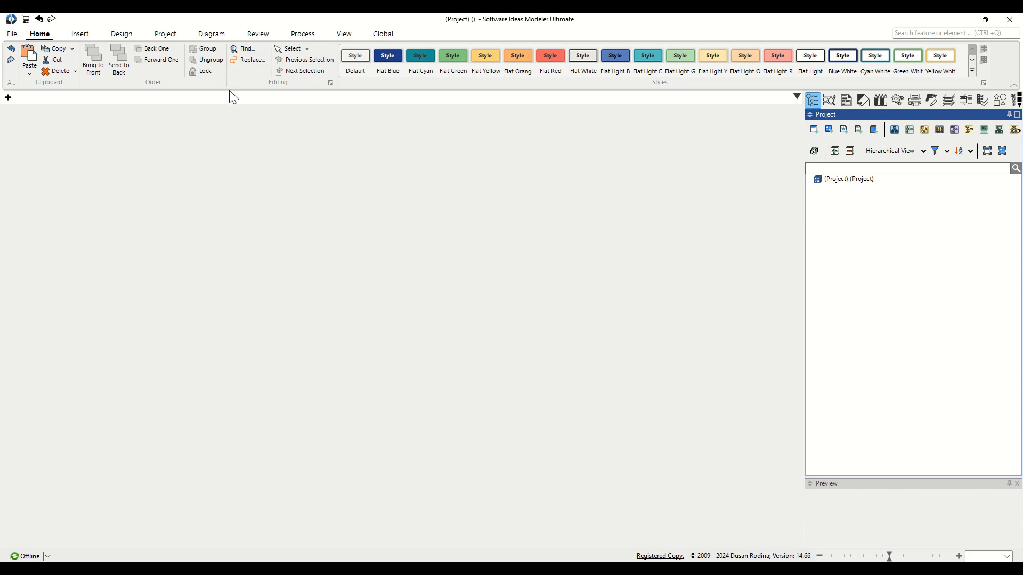
- Create a new Decision Table diagram from the Other category and name it "Customer Benefits"
left_click(165, 34)
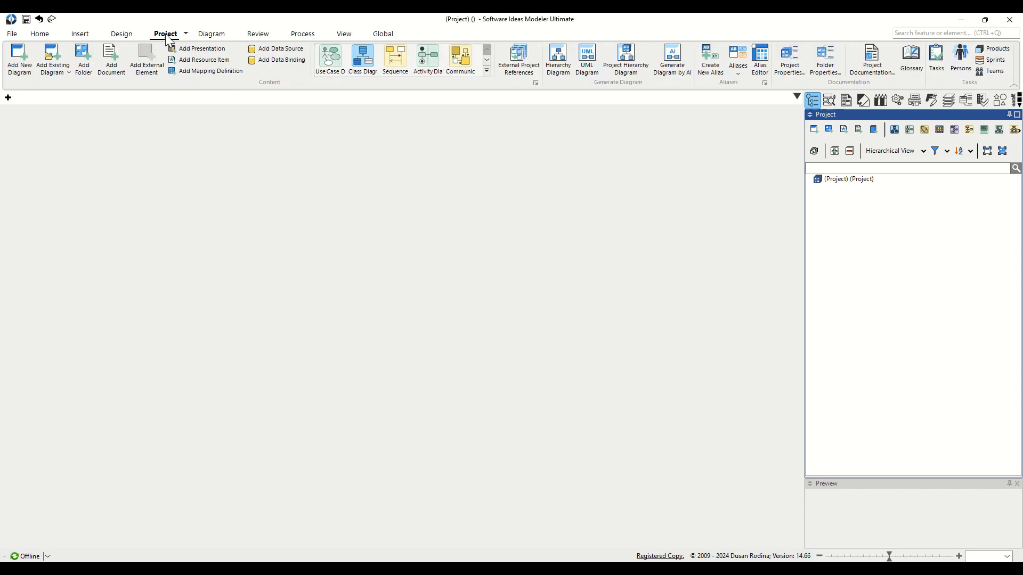
left_click(18, 71)
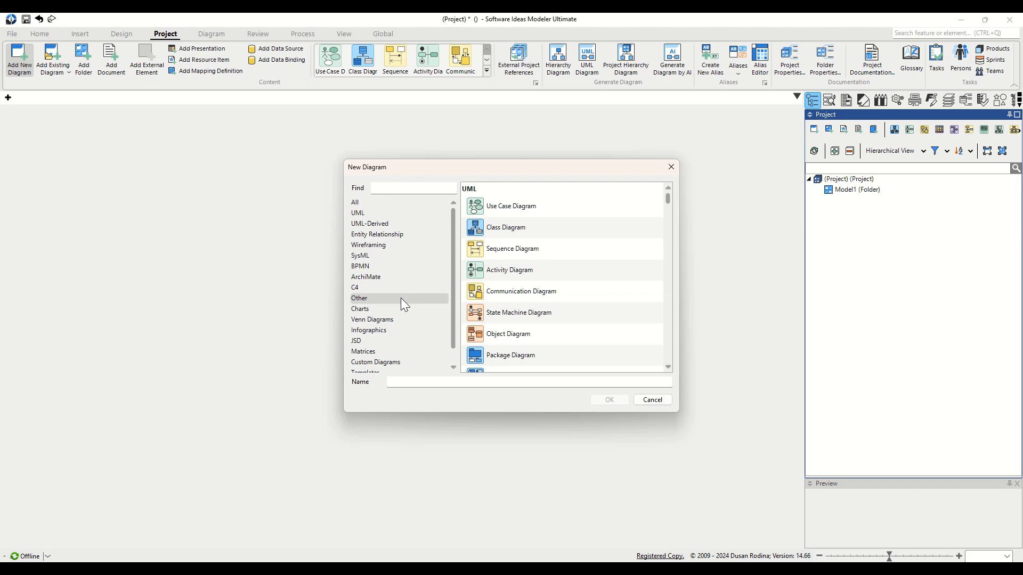
scroll(400, 298, "down", 1)
left_click(393, 286)
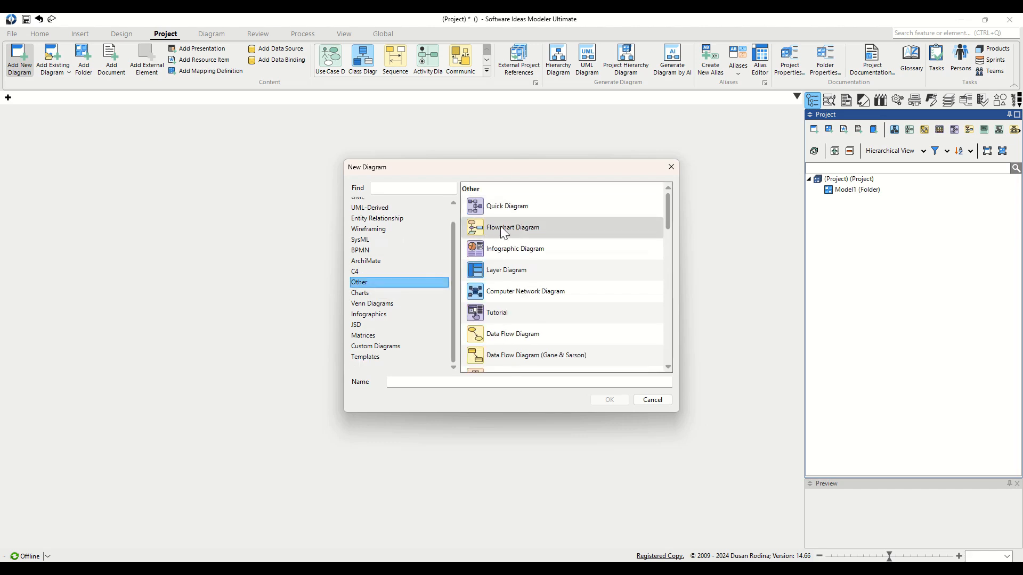
scroll(540, 271, "down", 8)
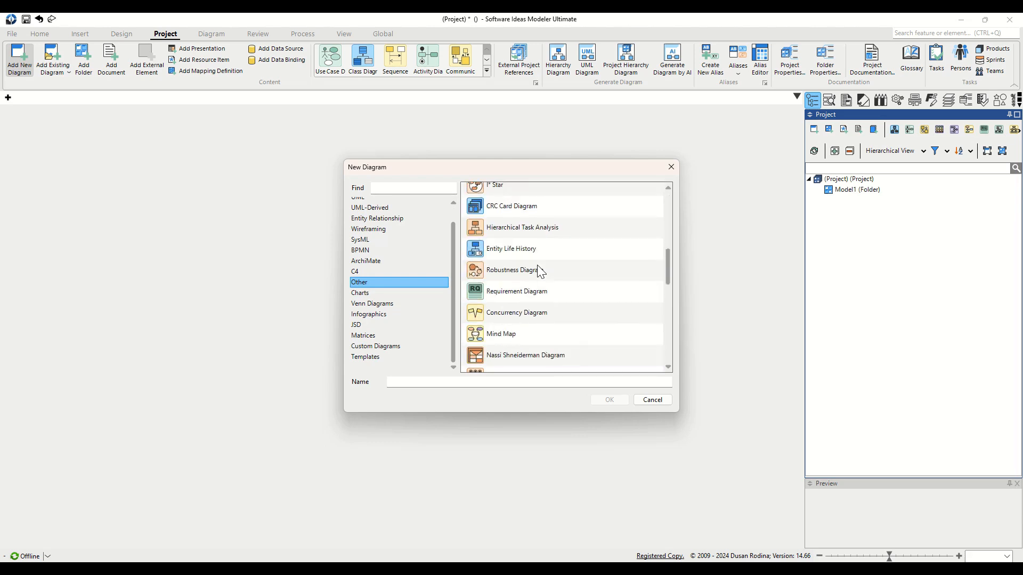
scroll(535, 271, "down", 1)
left_click(525, 272)
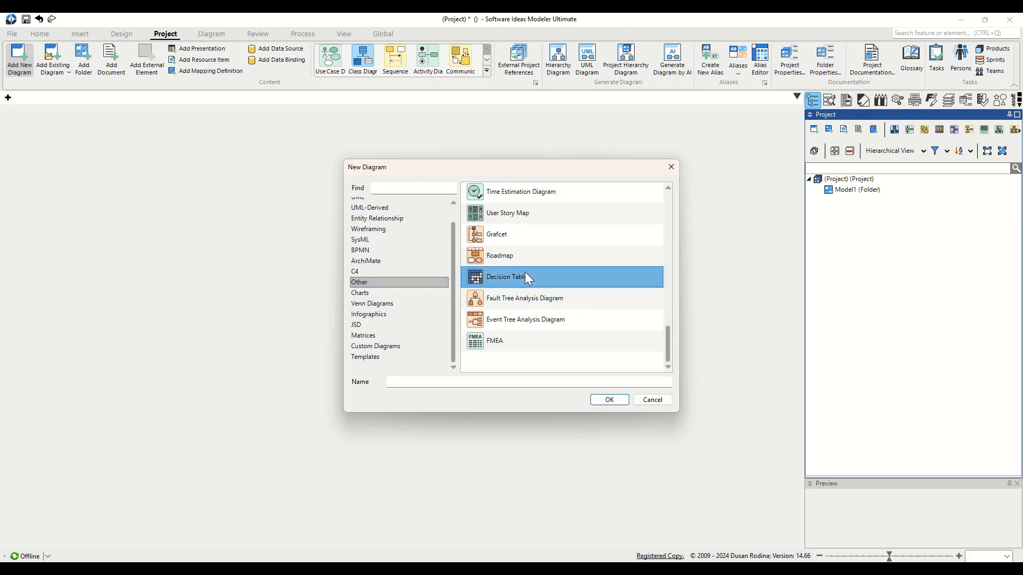
left_click(433, 383)
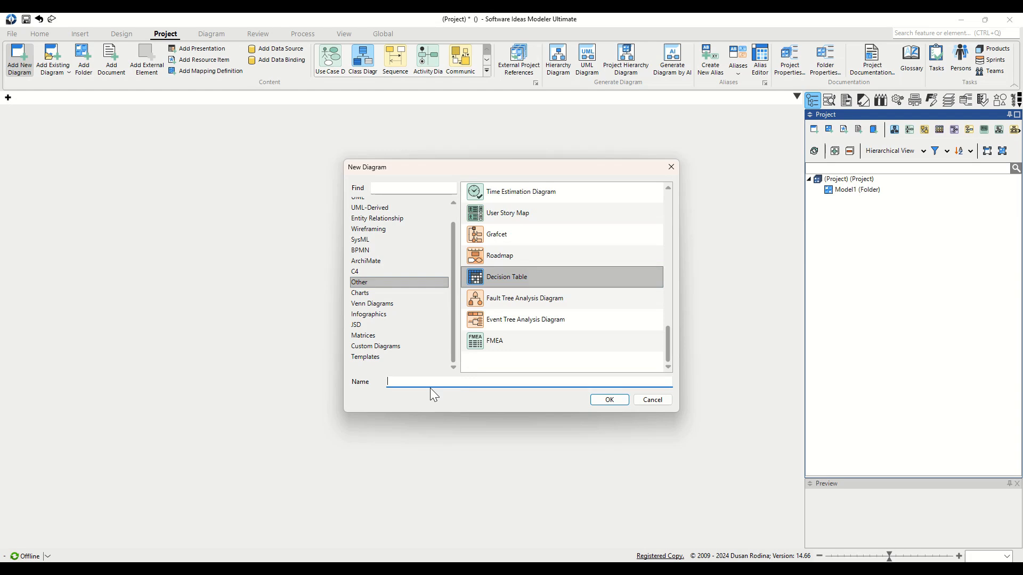
type("Customer Benefits")
left_click(613, 401)
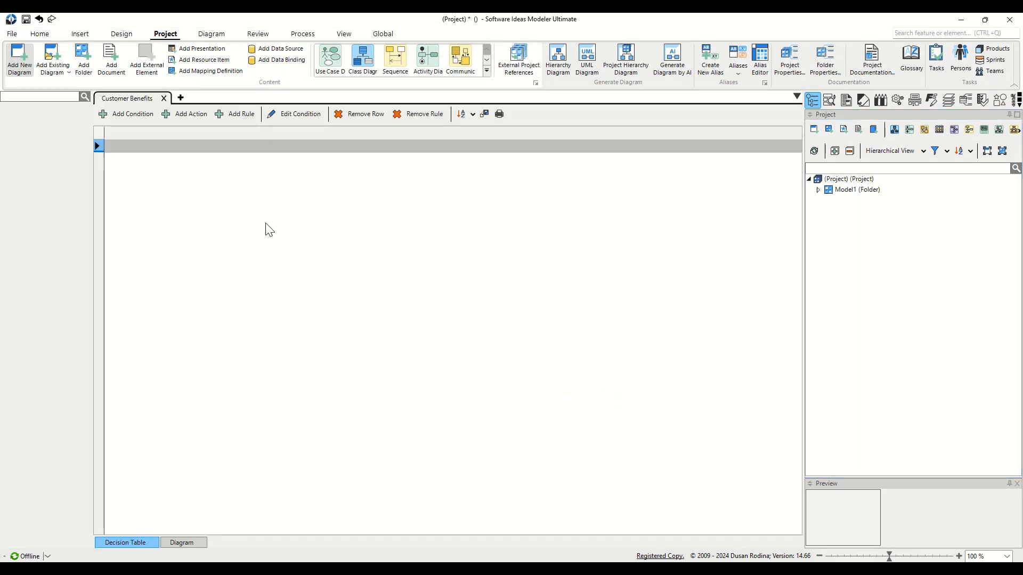
- Add a Yes/No condition named "Is the customer a premium member?" to the decision table
left_click(143, 114)
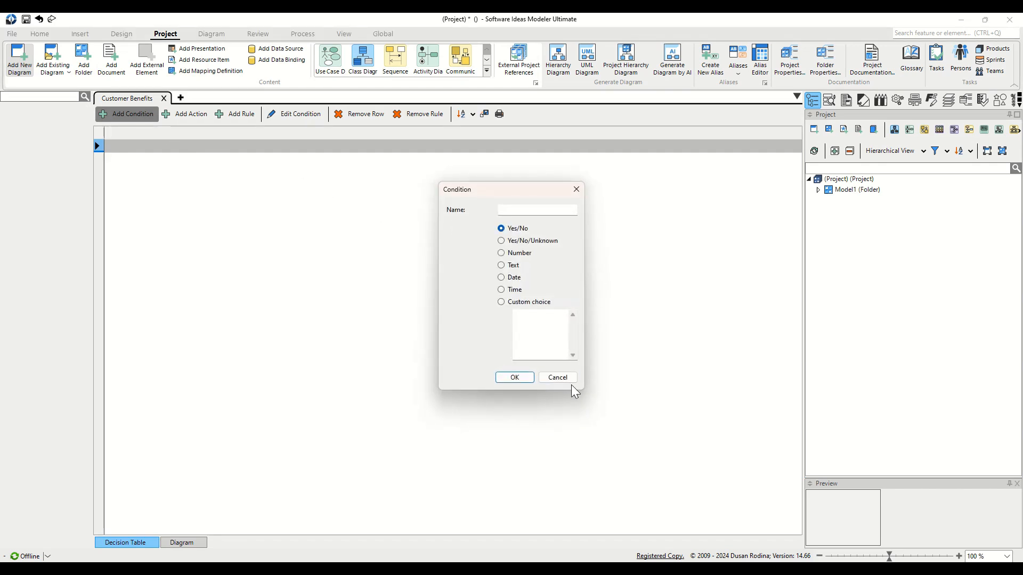
left_click_drag(583, 388, 630, 389)
left_click(524, 210)
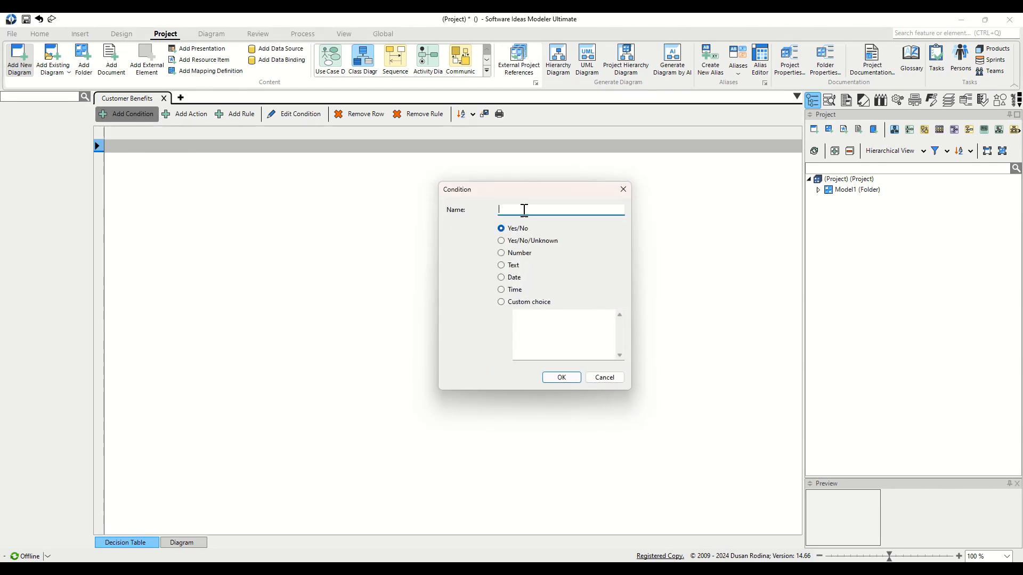
type("Os")
type(" the customer p")
type("remium memb")
type("a")
key("End")
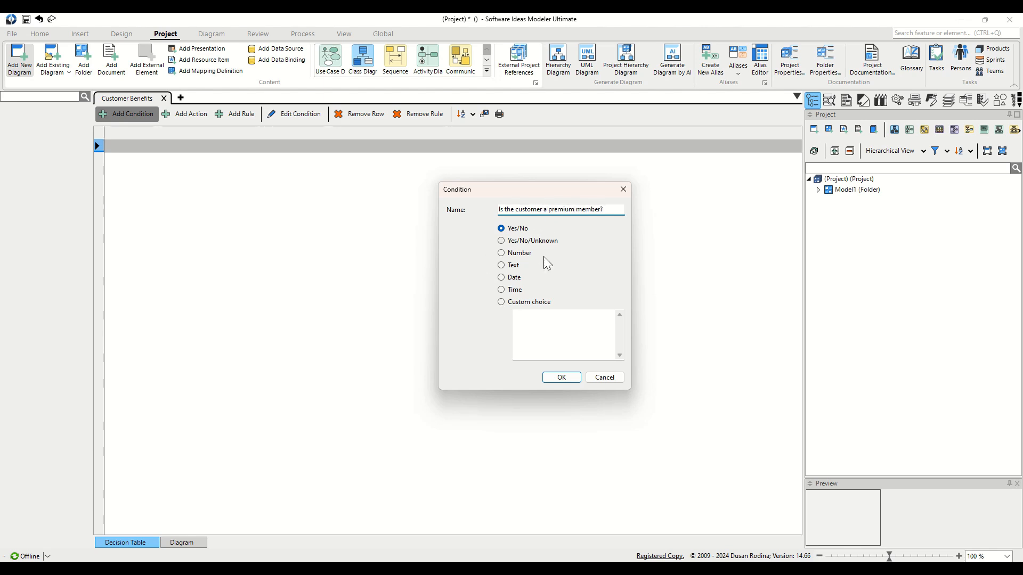
left_click(518, 228)
left_click(566, 379)
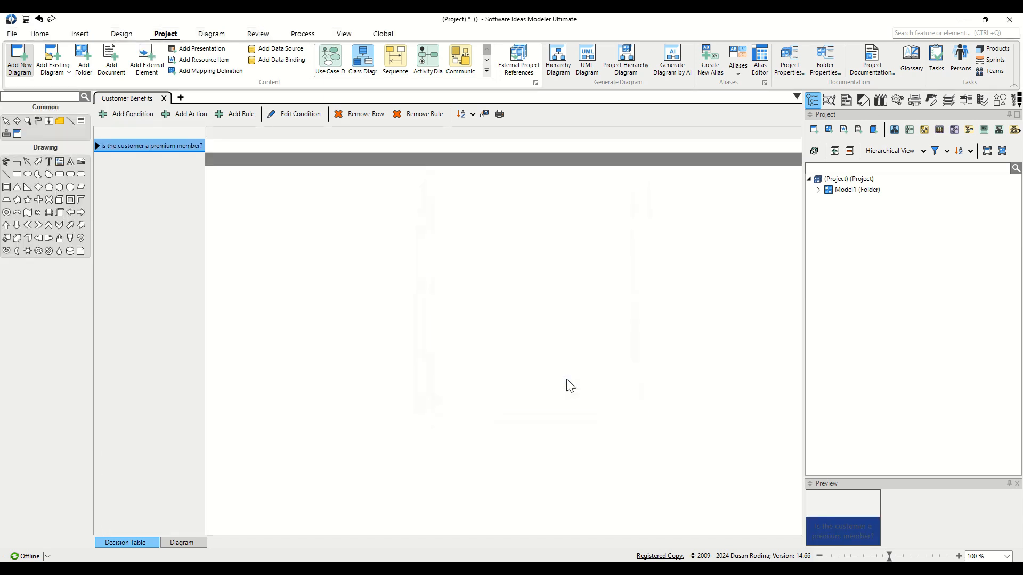
- Add a Number condition named "Total purchase amount" to the decision table
left_click(143, 115)
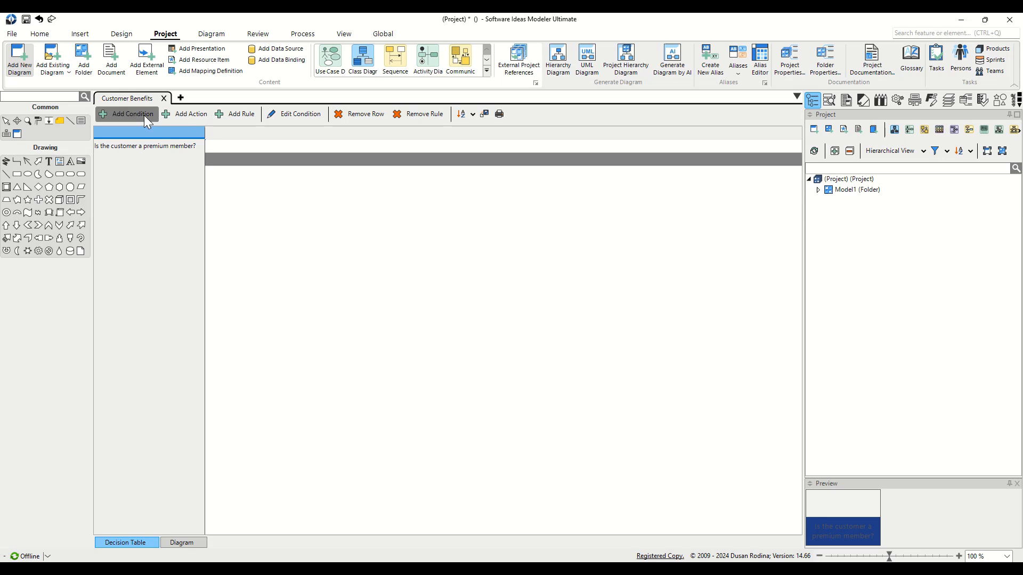
left_click(503, 208)
type("Total purchase amount")
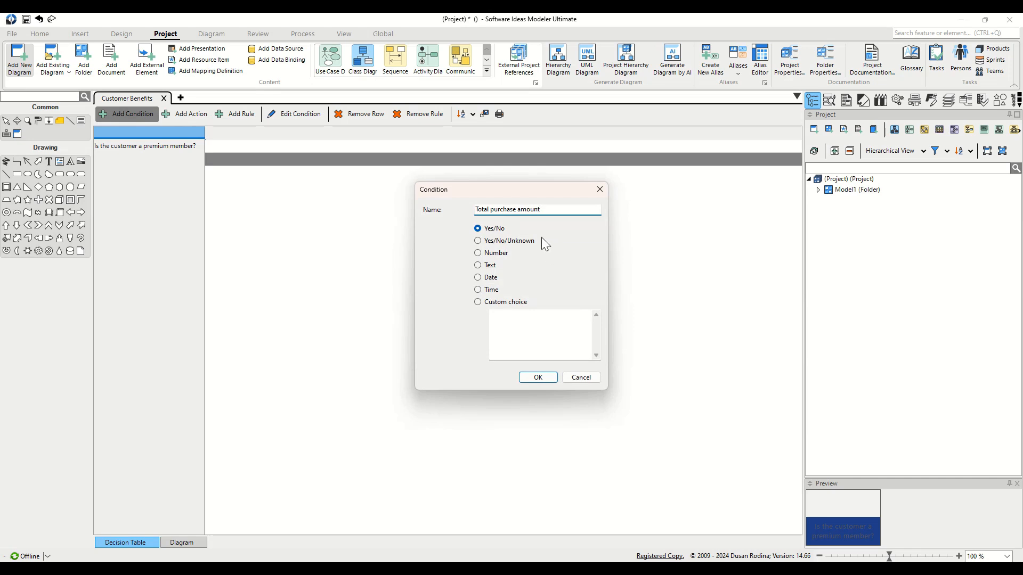
left_click(501, 255)
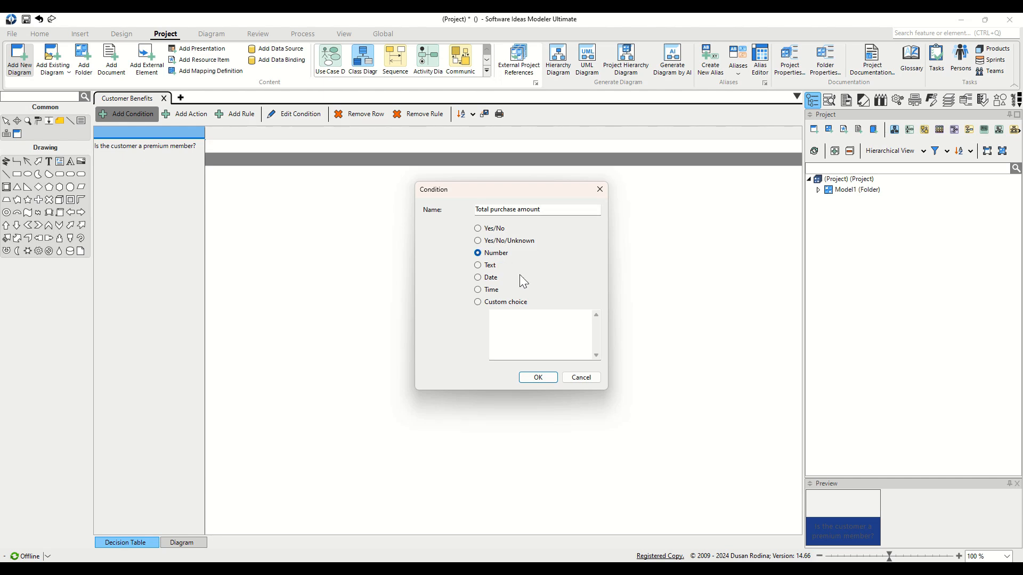
left_click(538, 377)
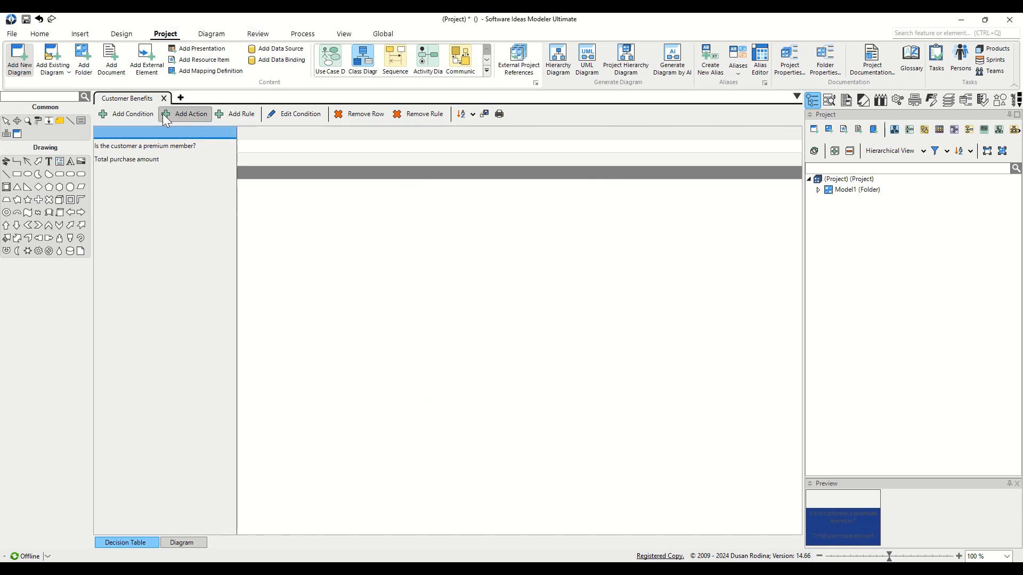
- Add a condition named "Preferred free sample" with a custom choice list that includes Apple and Banana
left_click(132, 114)
left_click(525, 210)
type("Preferred free sample")
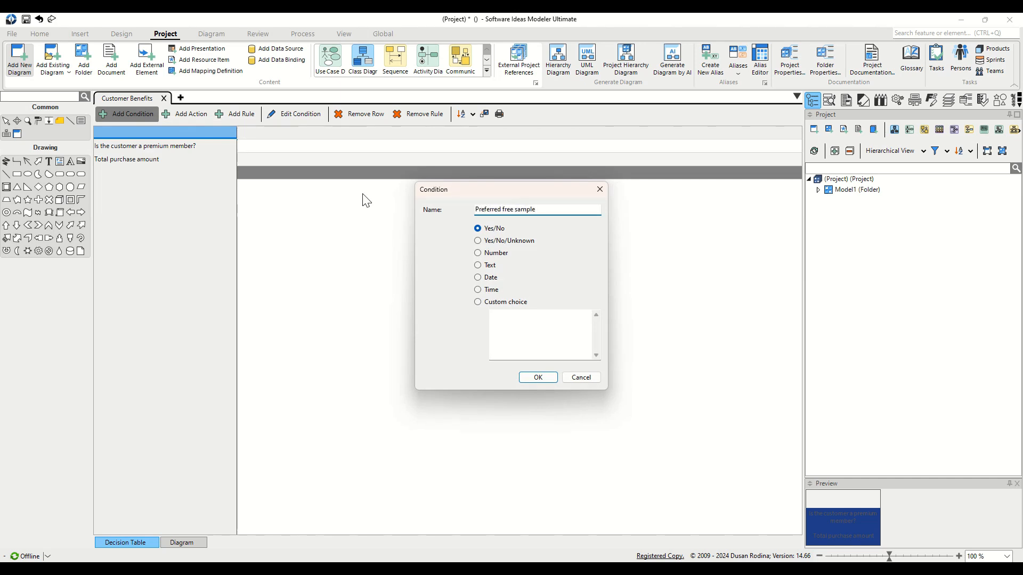
left_click(520, 302)
left_click(528, 322)
type("Apple")
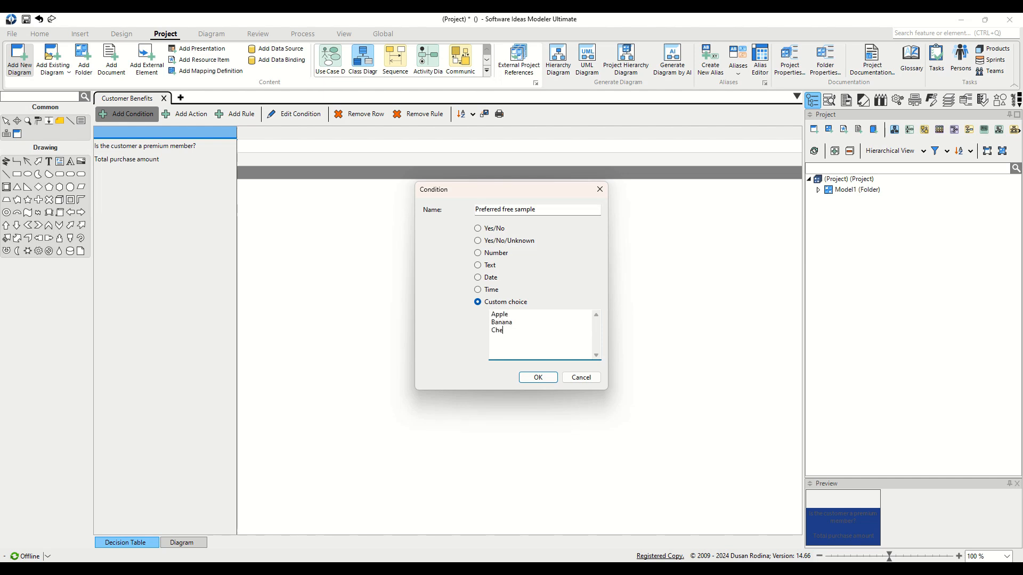
left_click(549, 378)
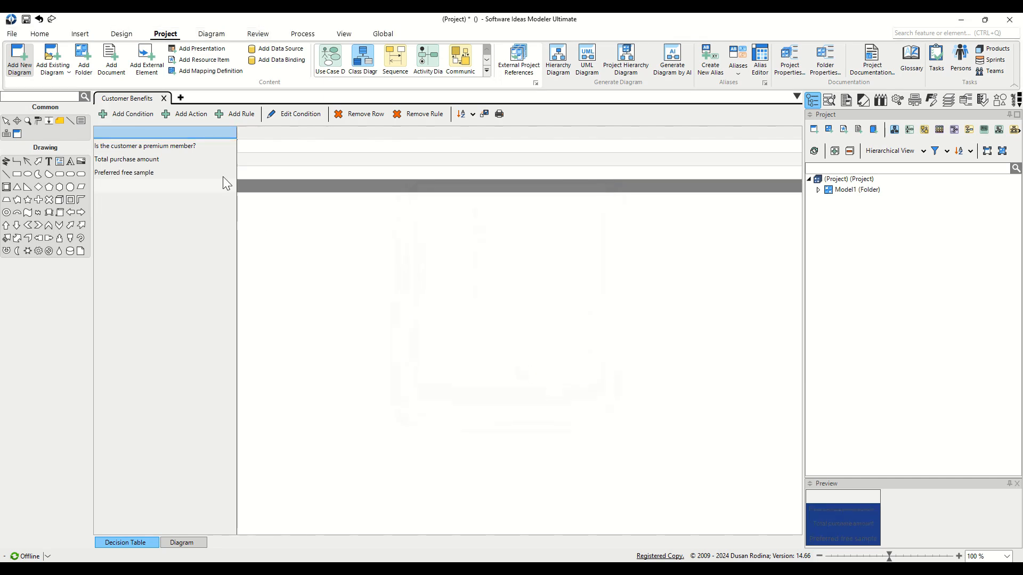
- Add two actions named "Apply 15% Discount" and "Offer Free Shipping" to the decision table
left_click(183, 115)
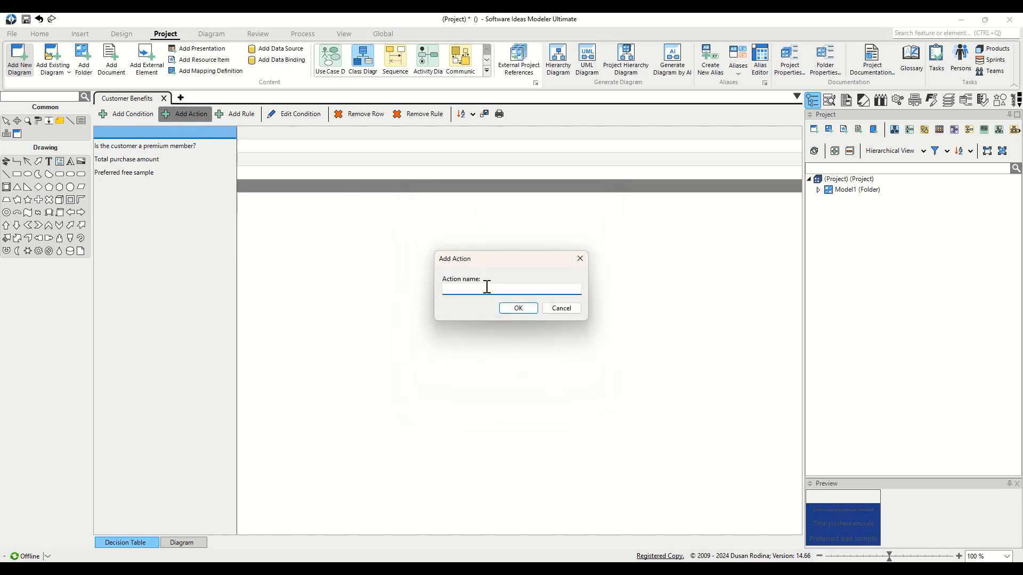
type("Apply 15% Discount")
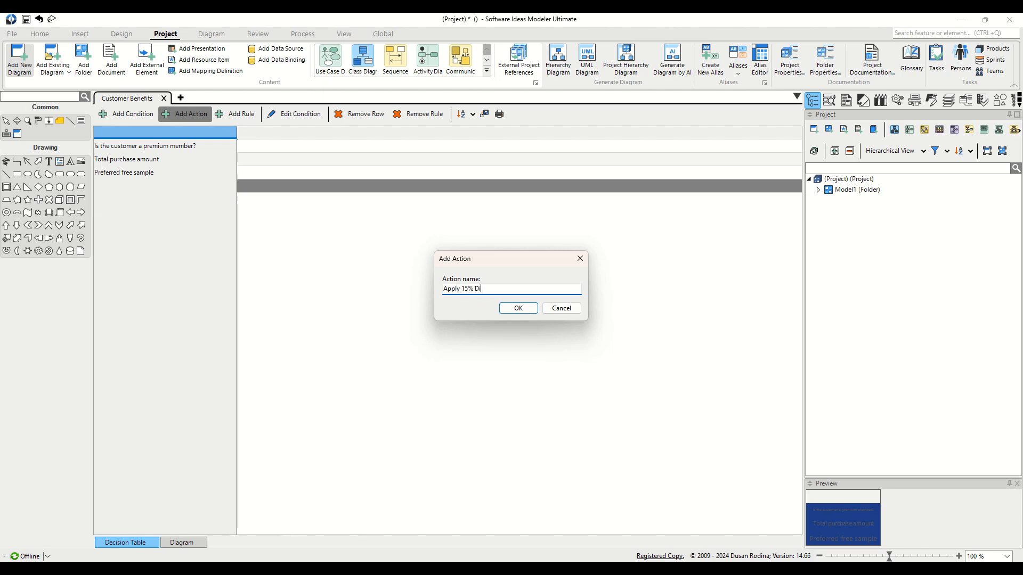
key("Return")
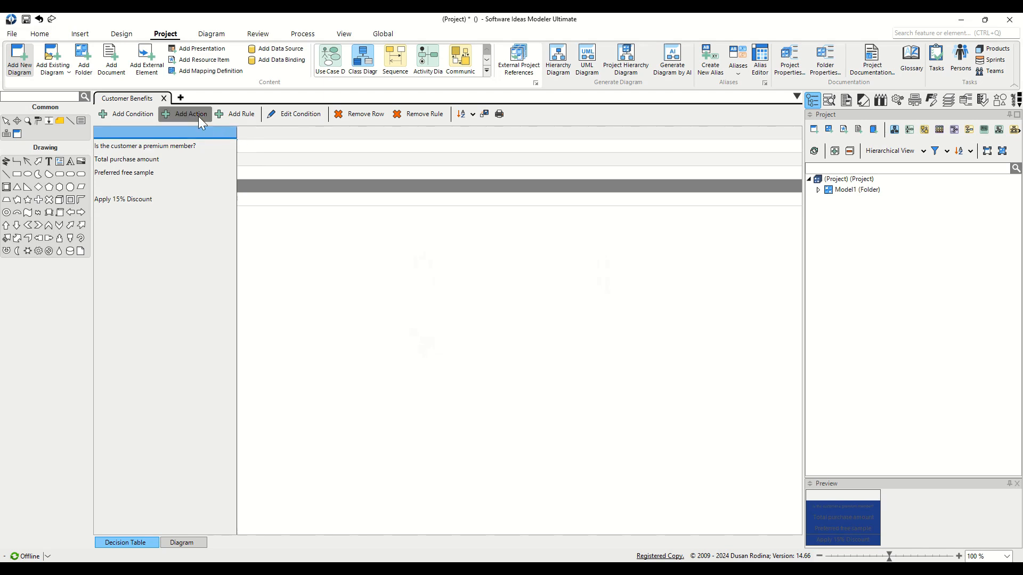
left_click(199, 116)
type("Offer Free Shipping")
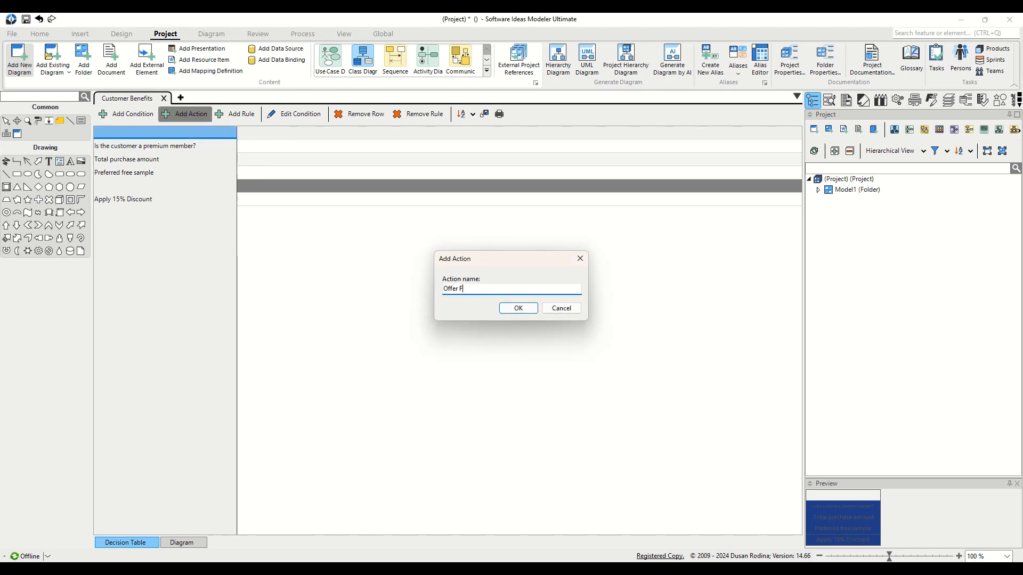
key("Return")
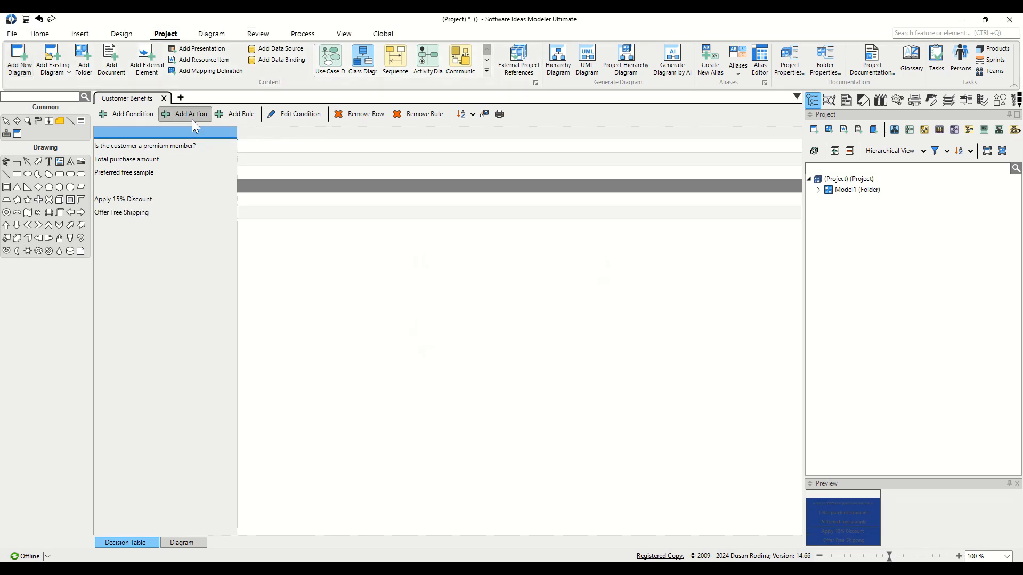
- Add an action named "Add Preferred Free Sample to Cart" to the decision table
left_click(195, 117)
type("Add Preferre")
key("BackSpace")
type("rred Free Sa")
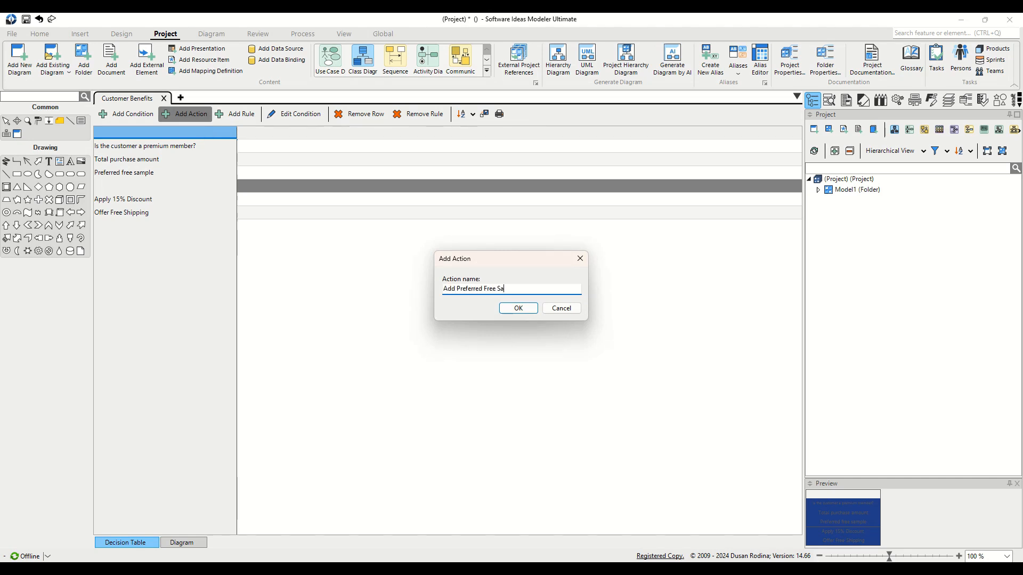
type("mple to Cart")
key("Return")
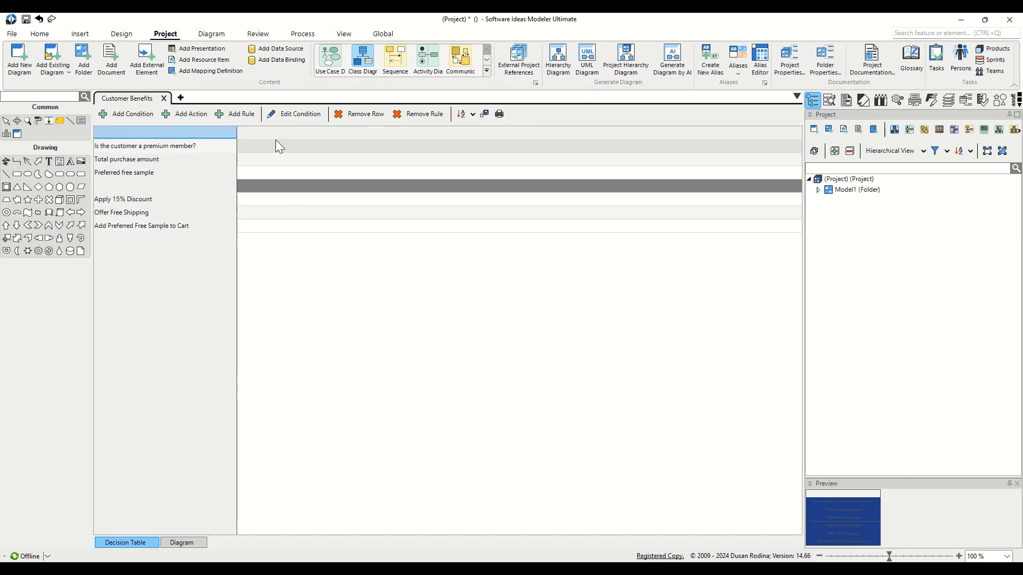
- Add three rules to the decision table
left_click(247, 116)
left_click(247, 116)
left_click(247, 116)
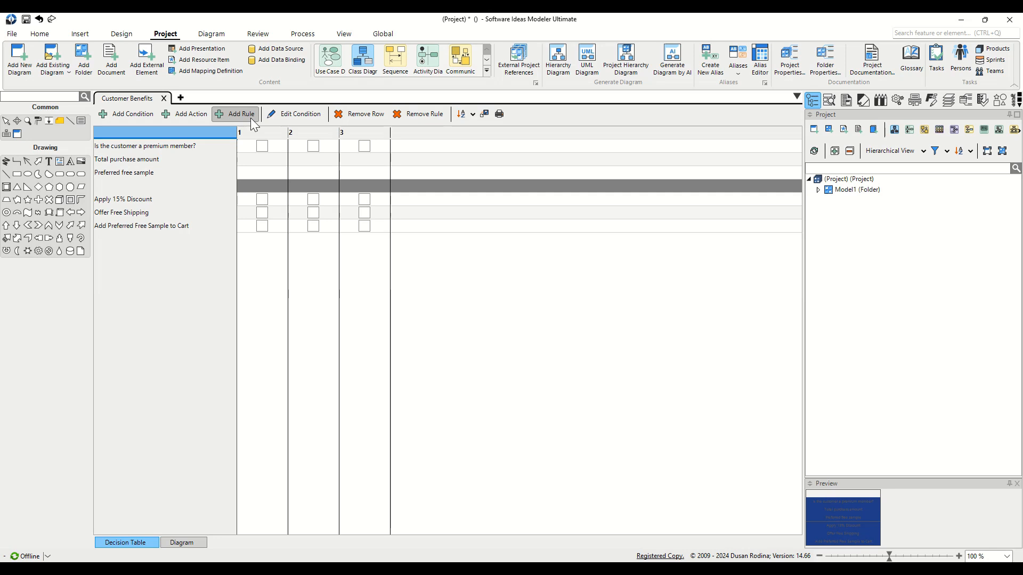
- Set rule 1's conditions to premium member checked, total purchase amount >= 100 and preferred free sample Apple
left_click(262, 146)
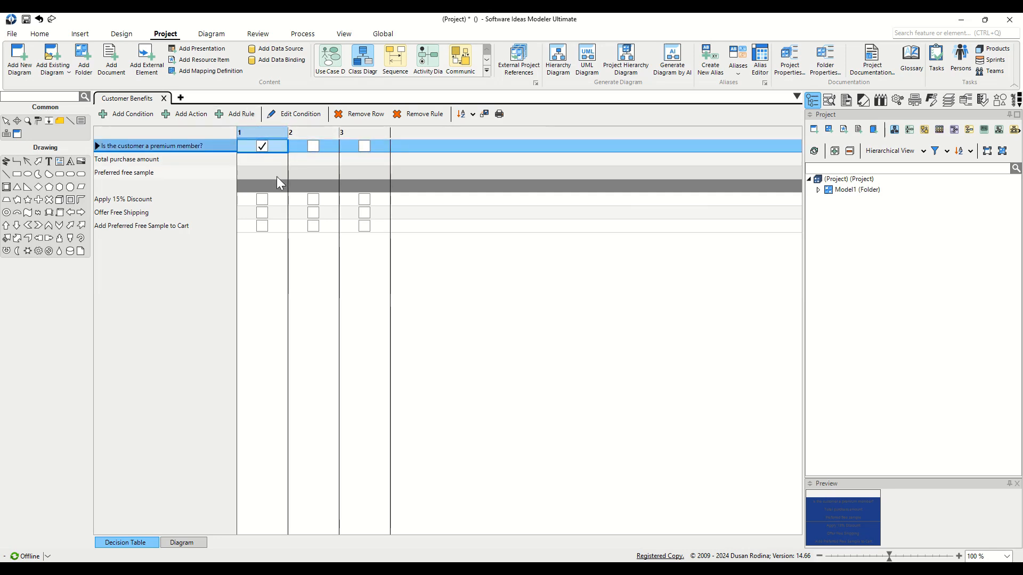
left_click(274, 160)
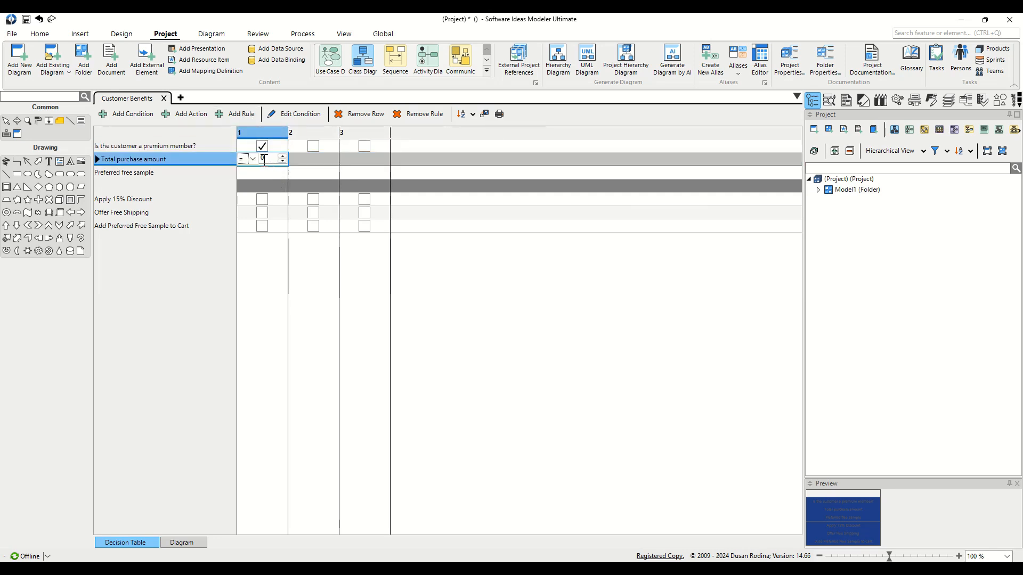
left_click(253, 160)
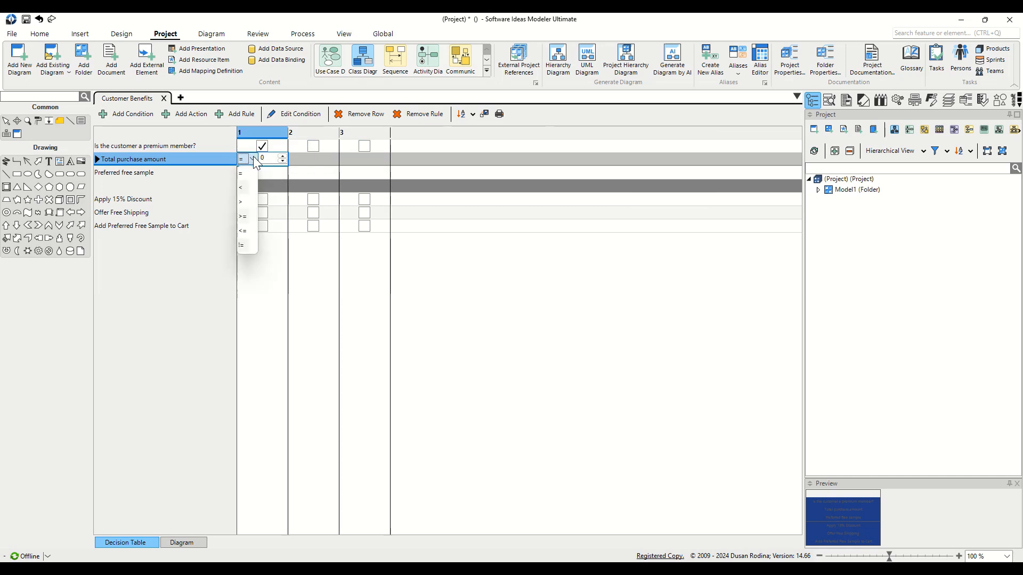
left_click(243, 216)
left_click(258, 159)
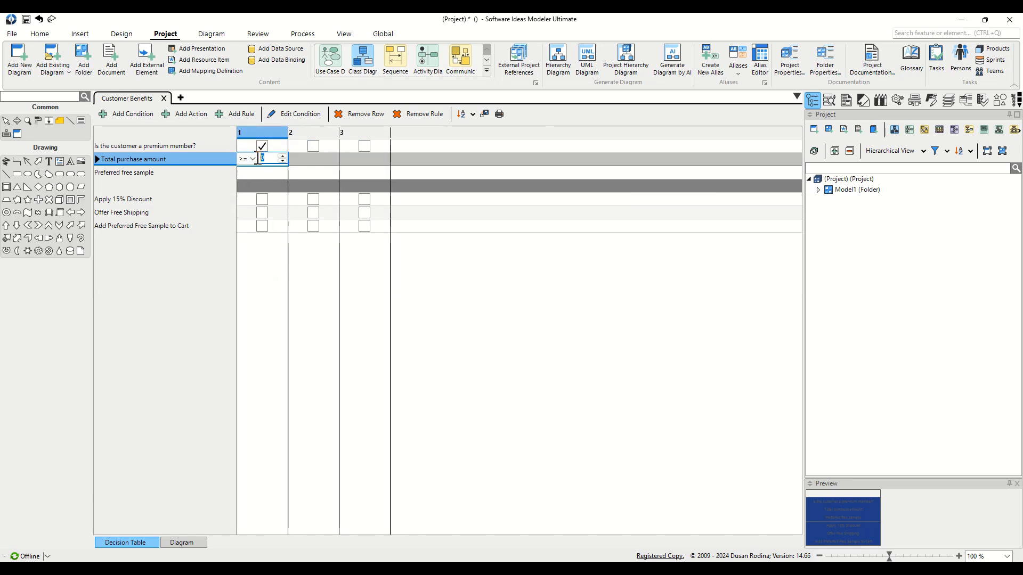
type("100")
left_click(271, 171)
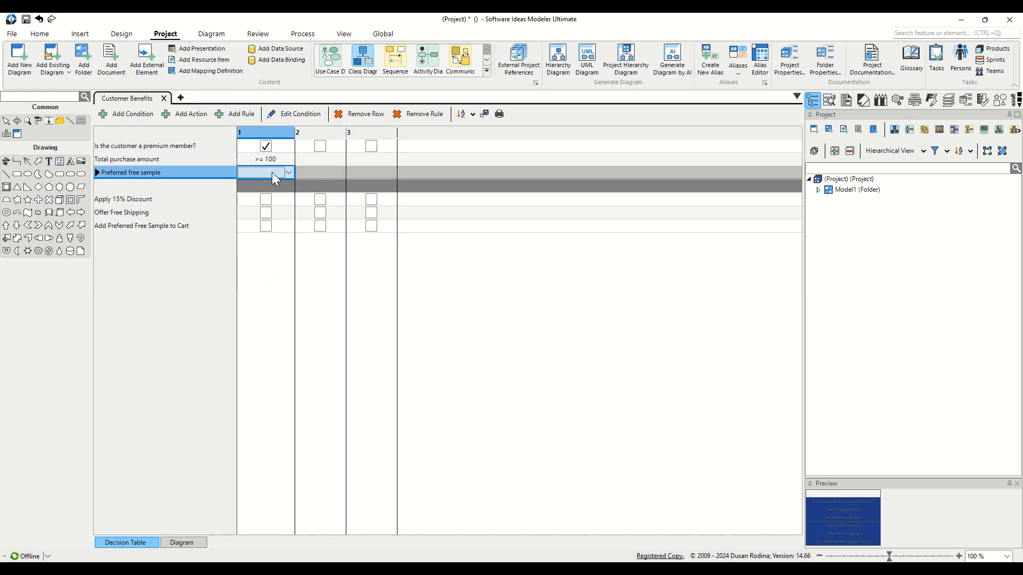
left_click(272, 172)
left_click(280, 186)
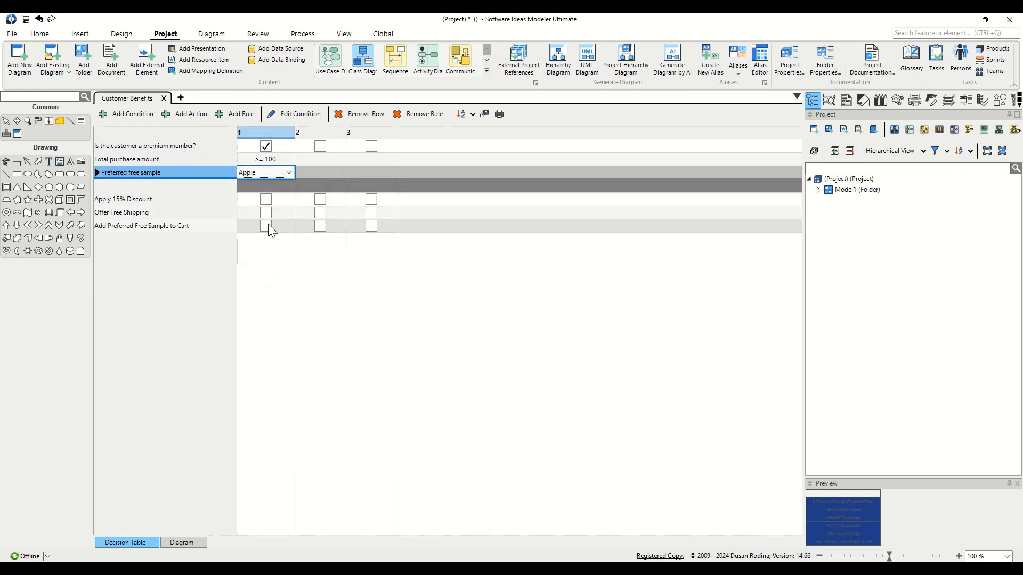
- Enable the 15% discount, free shipping and preferred free sample actions for rule 1
left_click(266, 199)
left_click(266, 212)
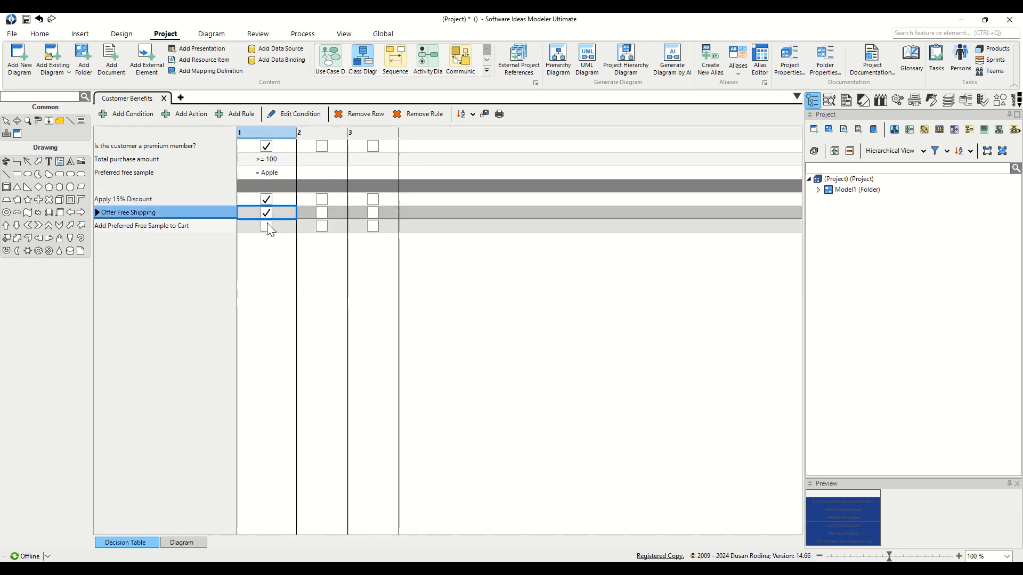
left_click(267, 229)
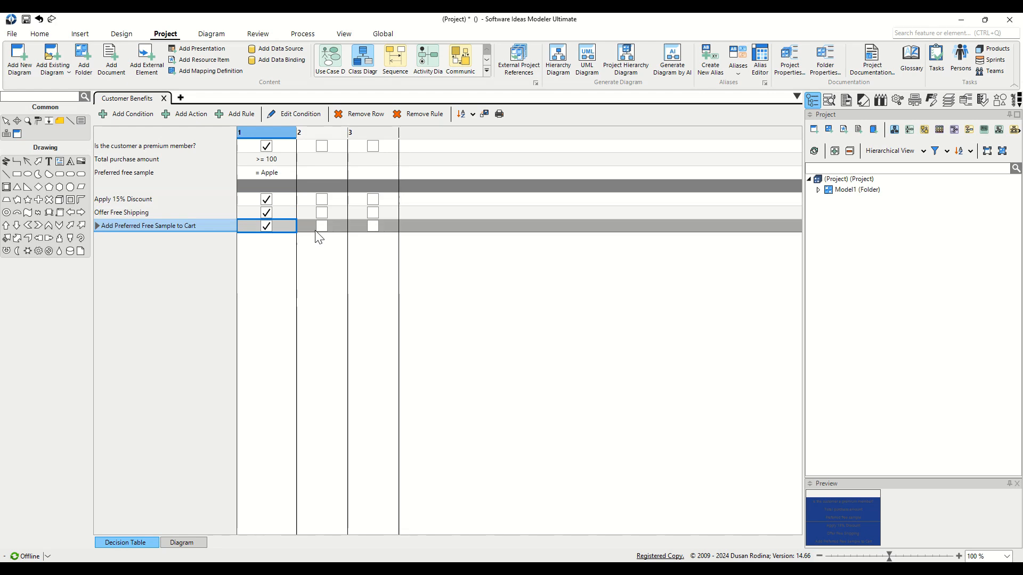
- Set rule 2's conditions to total purchase amount >= 200 and preferred free sample Banana, and enable its free shipping and preferred free sample actions
left_click(327, 159)
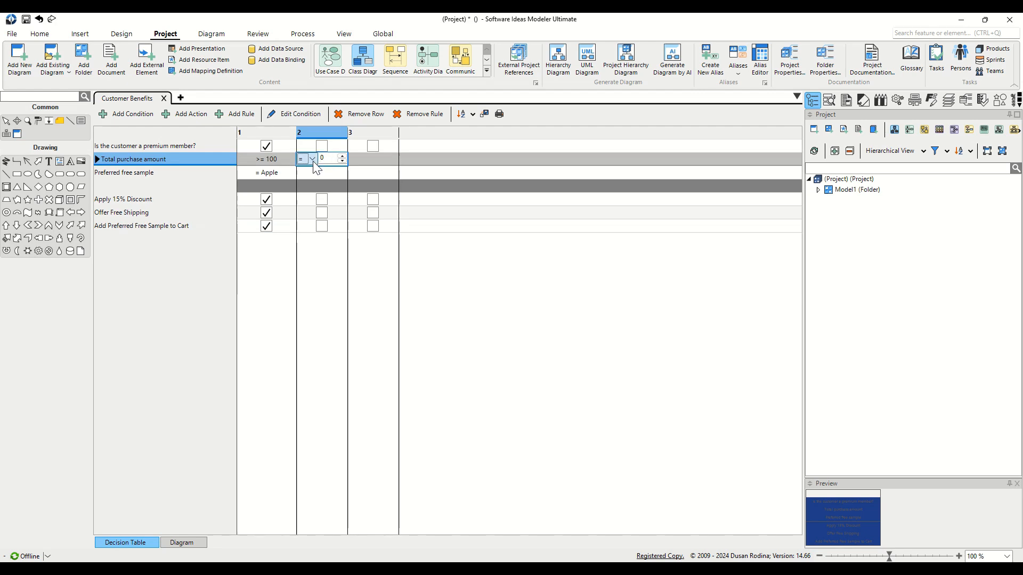
left_click(312, 159)
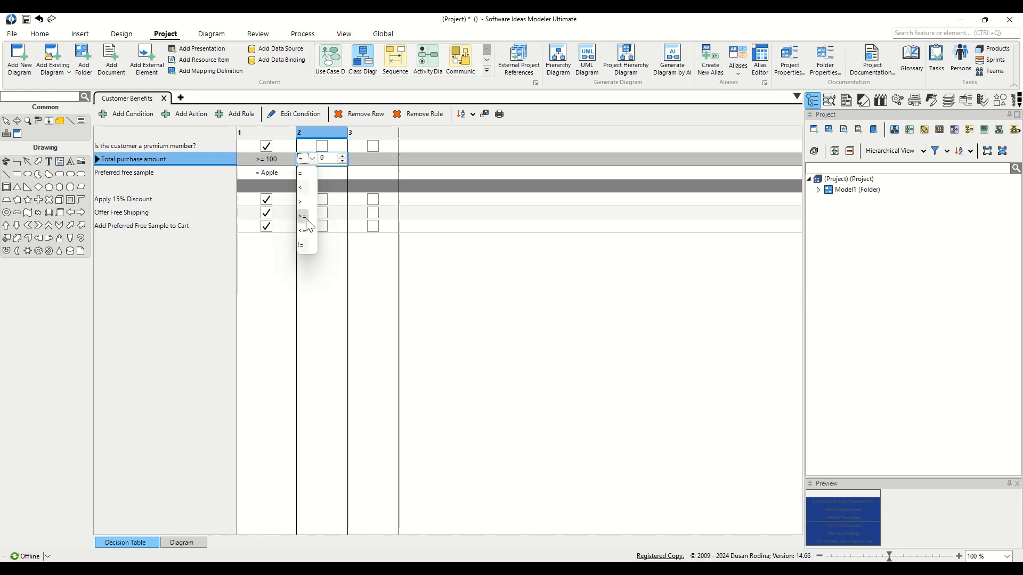
left_click(308, 217)
type("200")
left_click(322, 172)
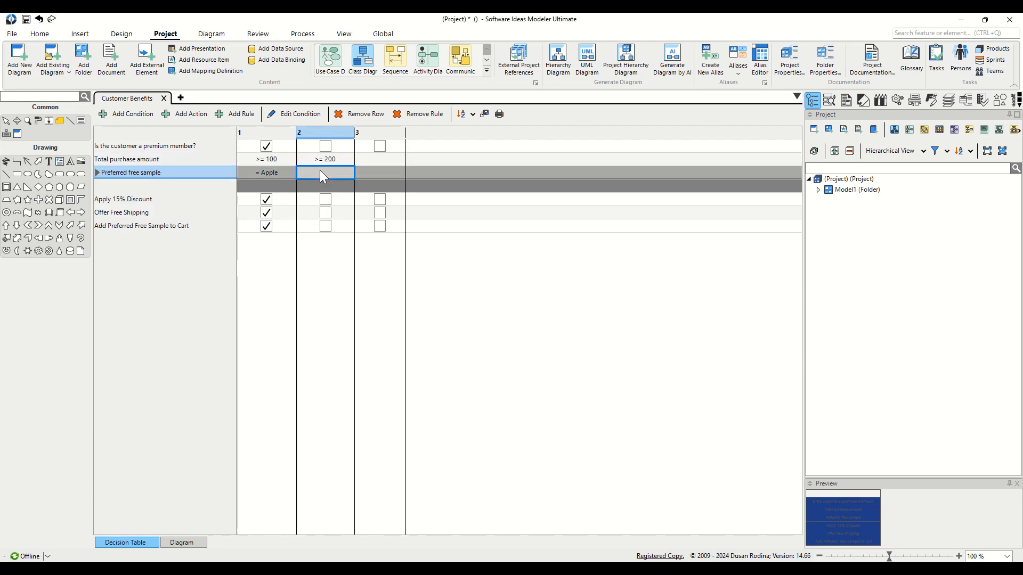
left_click(348, 172)
left_click(334, 201)
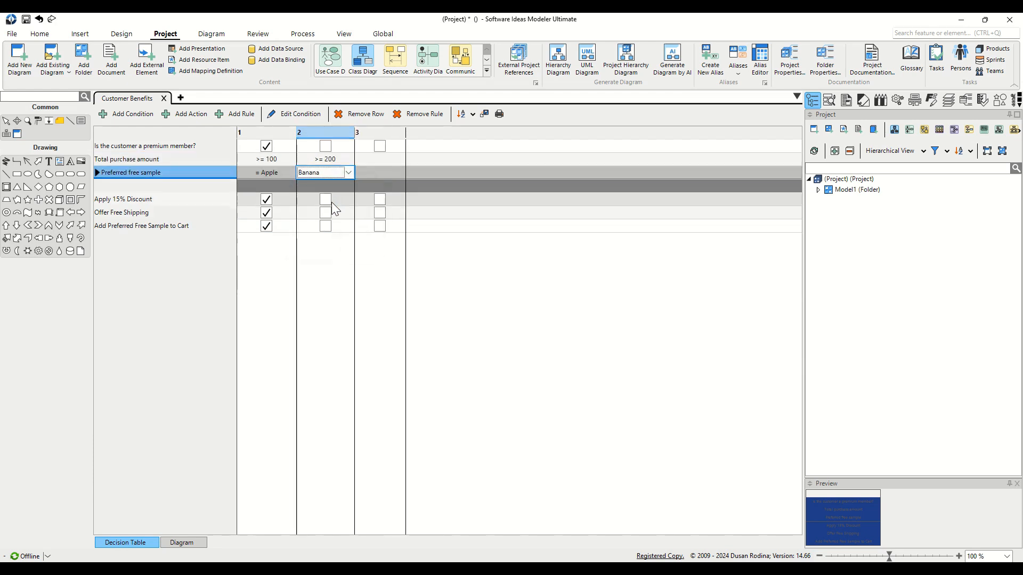
left_click(330, 212)
left_click(329, 226)
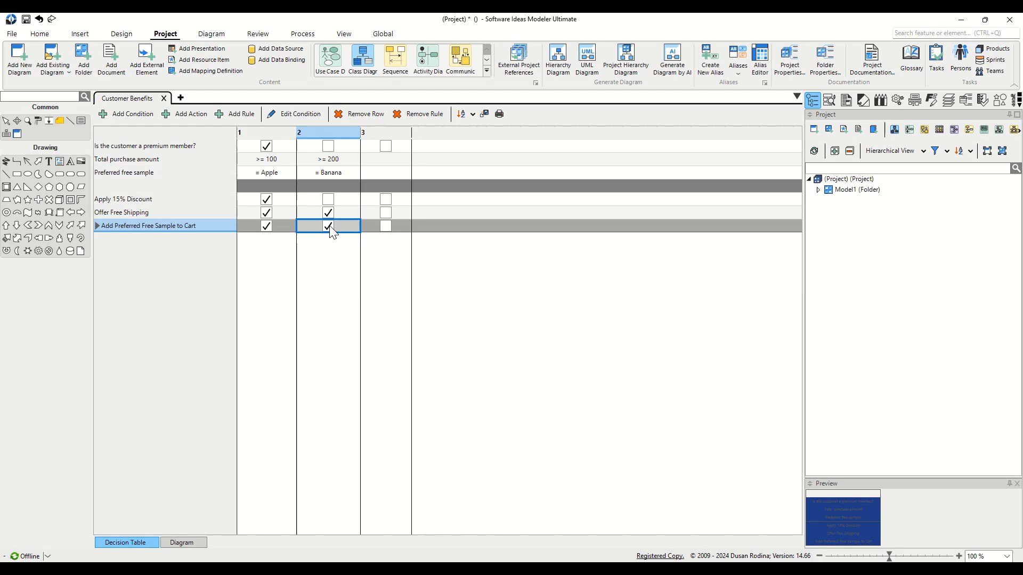
- Set rule 3's conditions to total purchase amount < 100 and preferred free sample Cherry, and enable its preferred free sample action
left_click(389, 160)
left_click(388, 159)
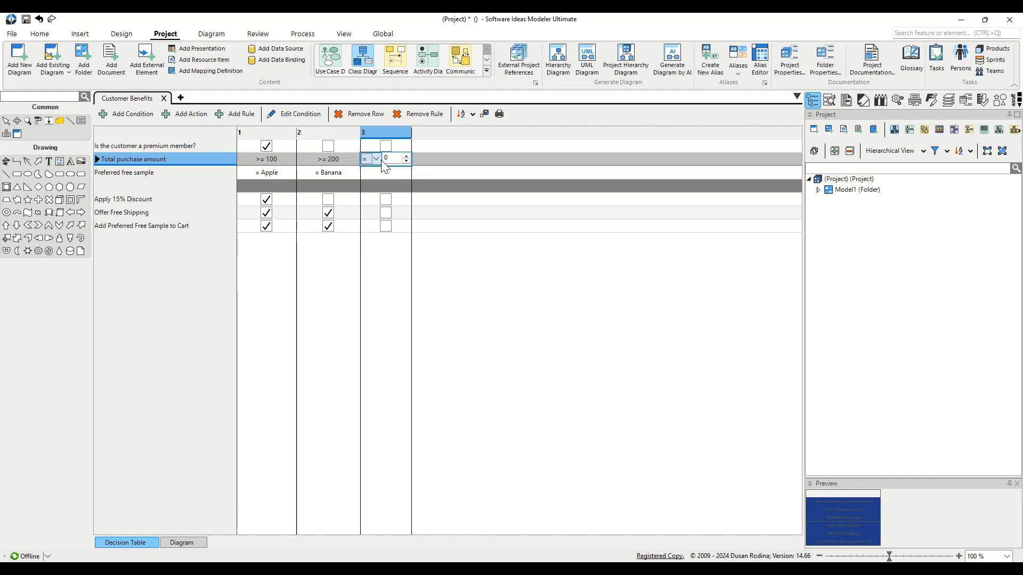
left_click(376, 159)
left_click(373, 189)
type("100")
left_click(385, 174)
left_click(385, 171)
left_click(406, 171)
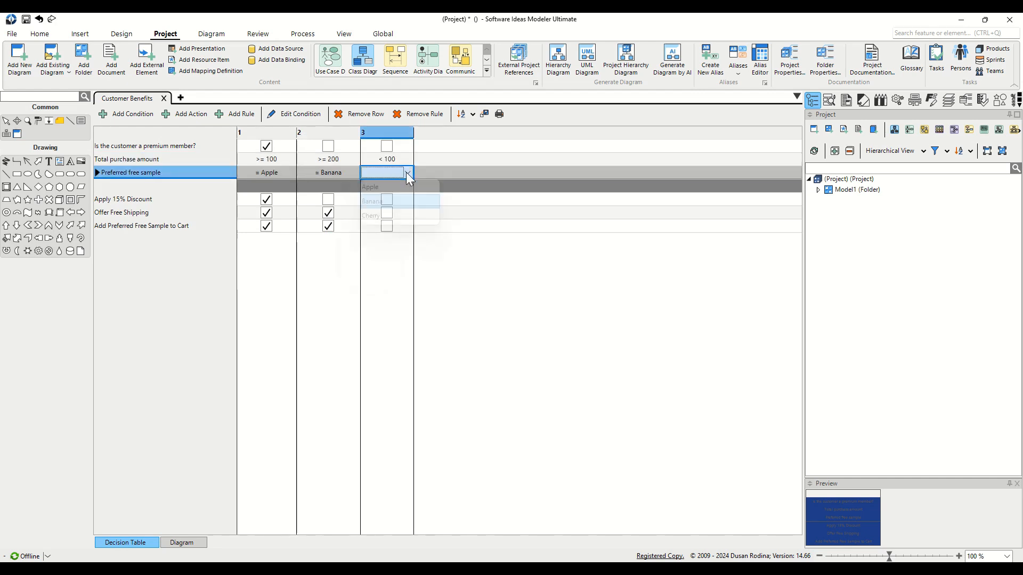
left_click(393, 212)
left_click(391, 231)
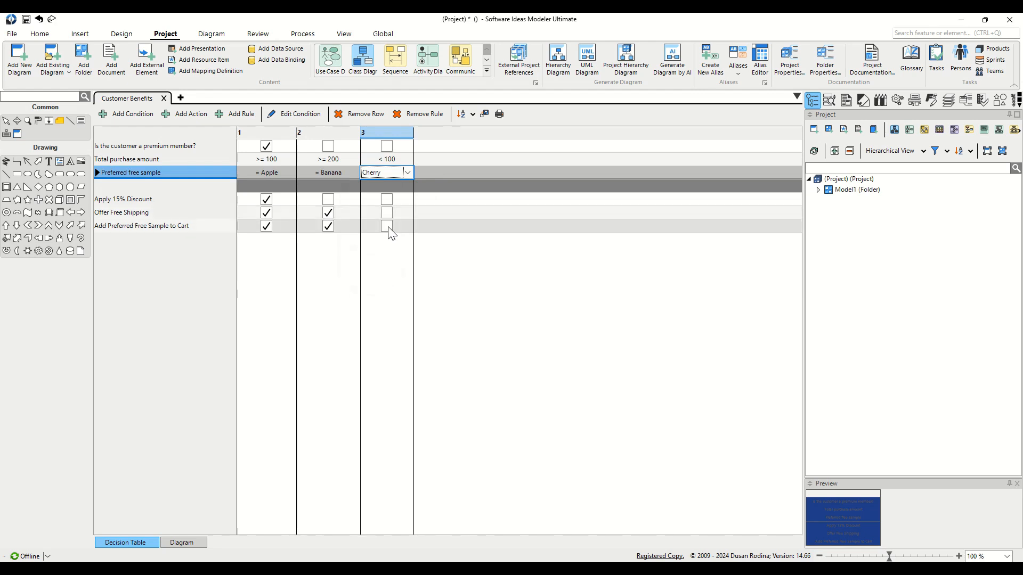
left_click(391, 233)
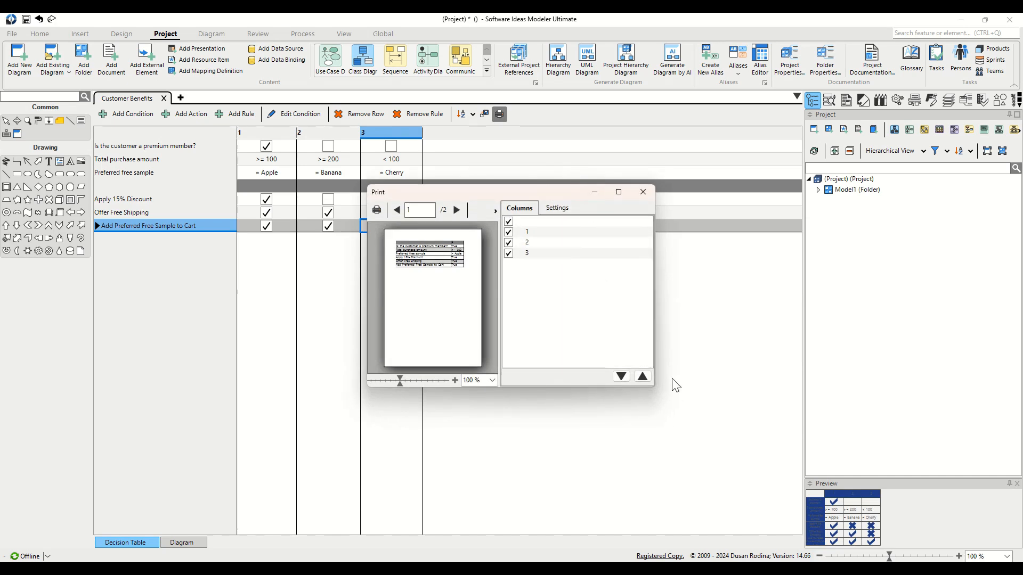
- Enlarge the print preview window to examine the decision table's printout
left_click_drag(655, 388, 925, 516)
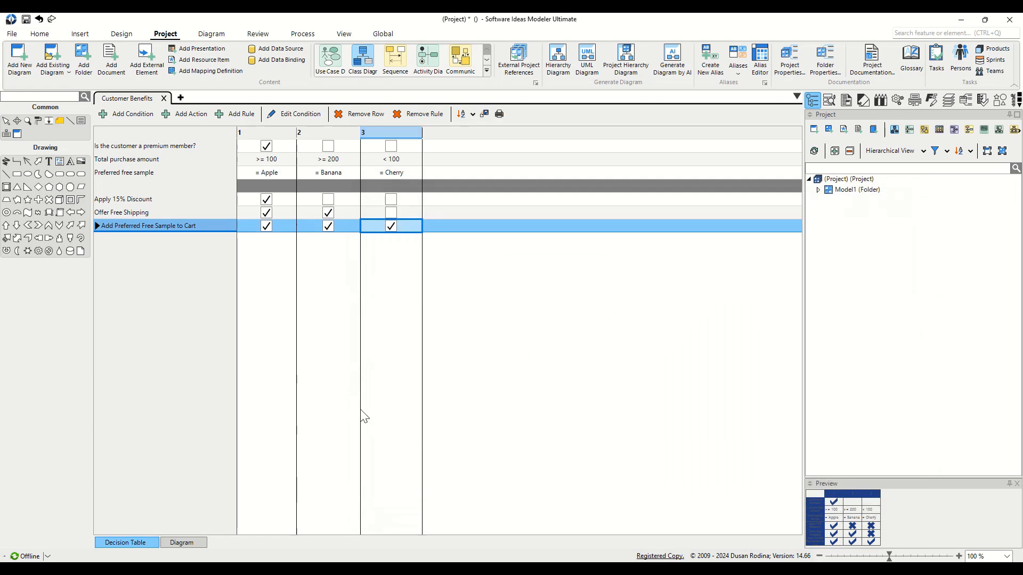
- Switch to the diagram view and apply the Flat Yellow style to the decision table
left_click(183, 544)
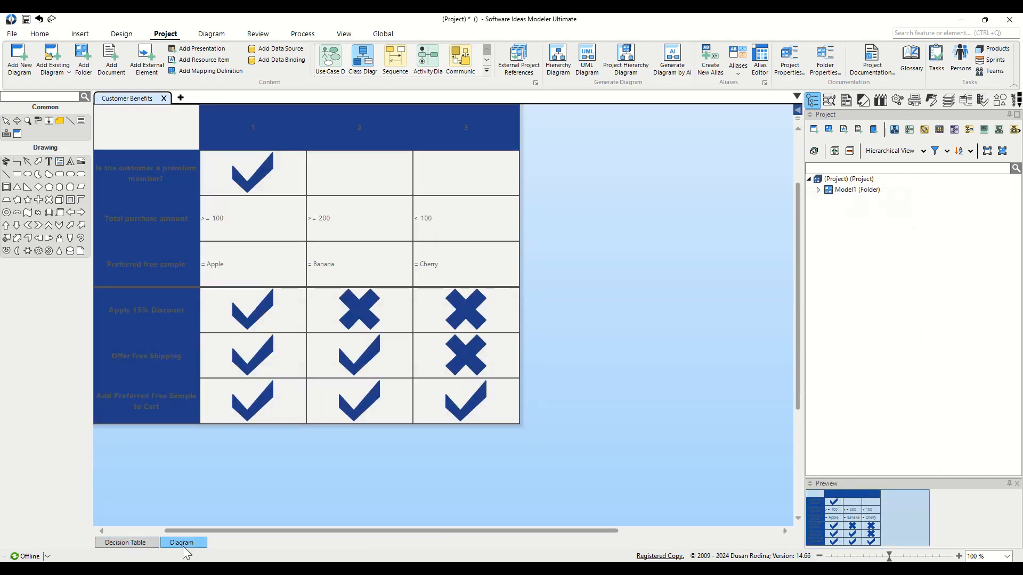
left_click(255, 173)
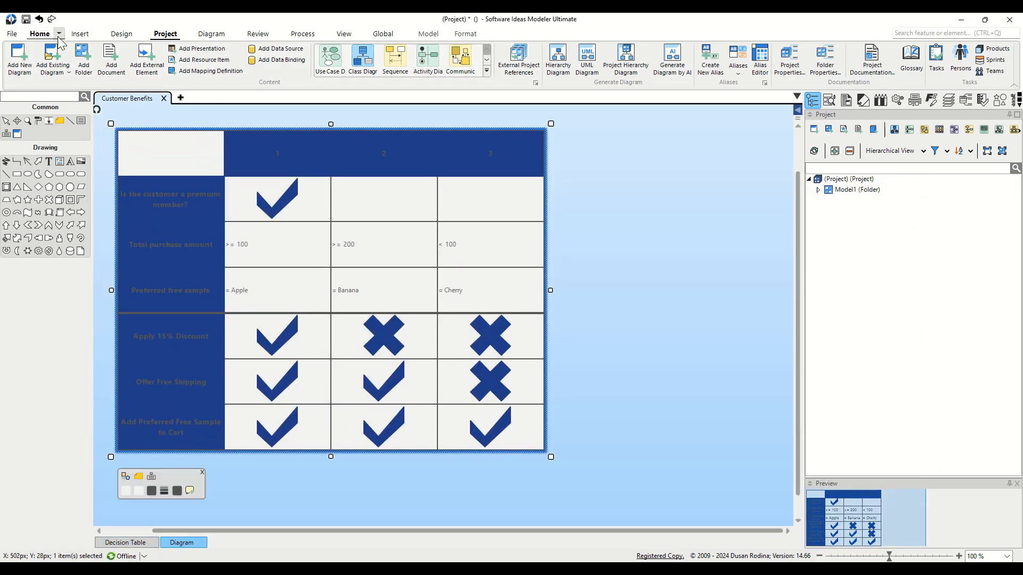
left_click(41, 35)
left_click(494, 73)
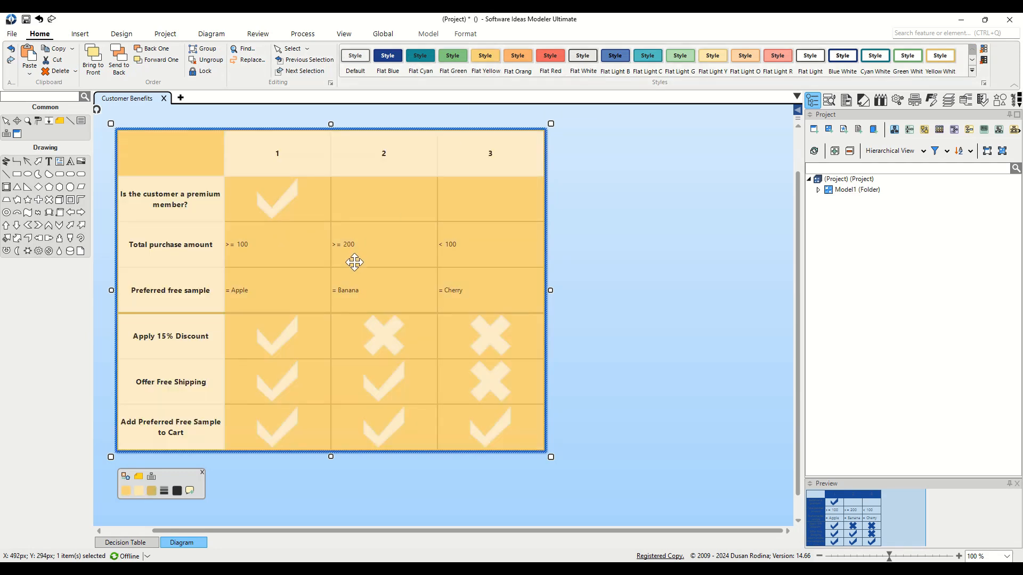
- Set the decision table's border color to black and resize the table to be wider and shorter
left_click(150, 492)
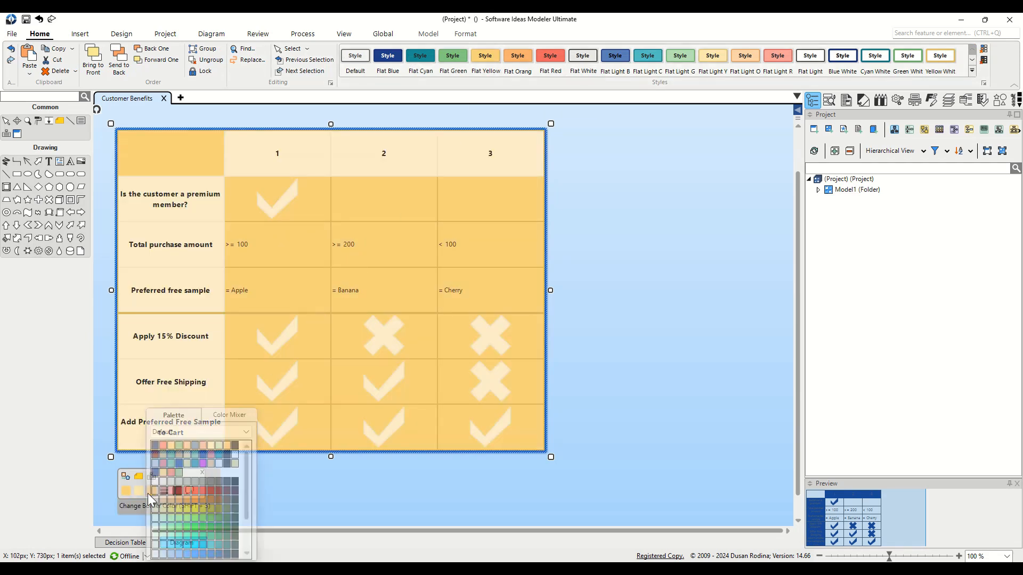
left_click(235, 482)
left_click_drag(551, 457, 600, 323)
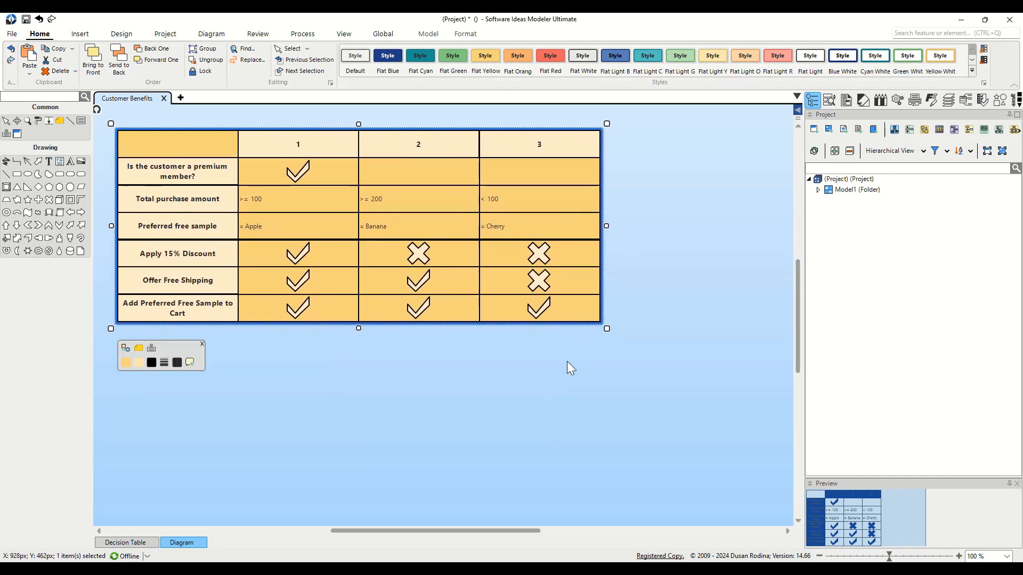
left_click(353, 356)
- Examine the image formats offered in the diagram's export settings and close the dialog without exporting
right_click(339, 347)
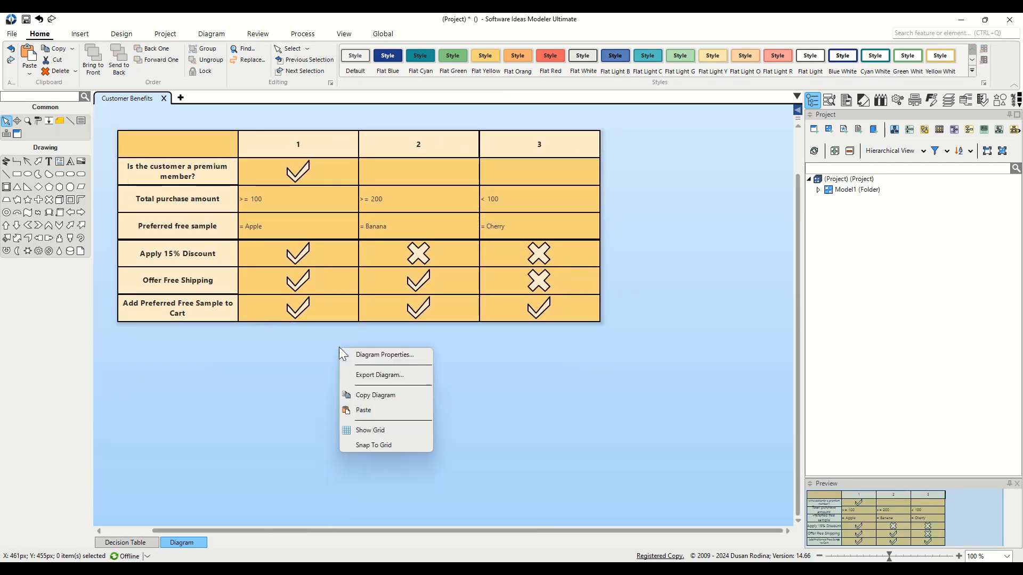
left_click(363, 375)
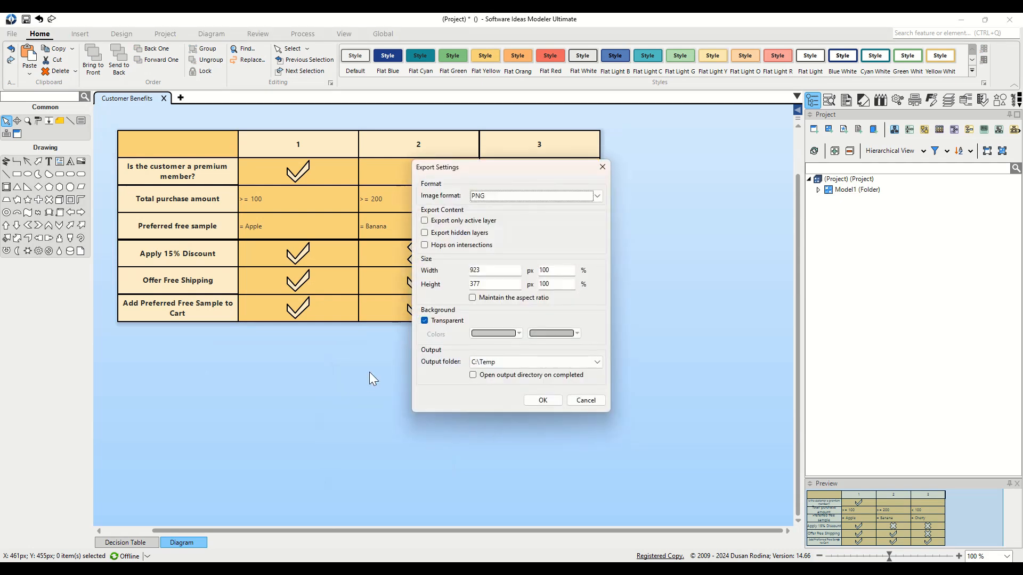
left_click(542, 200)
scroll(553, 269, "down", 3)
left_click(600, 167)
left_click(600, 168)
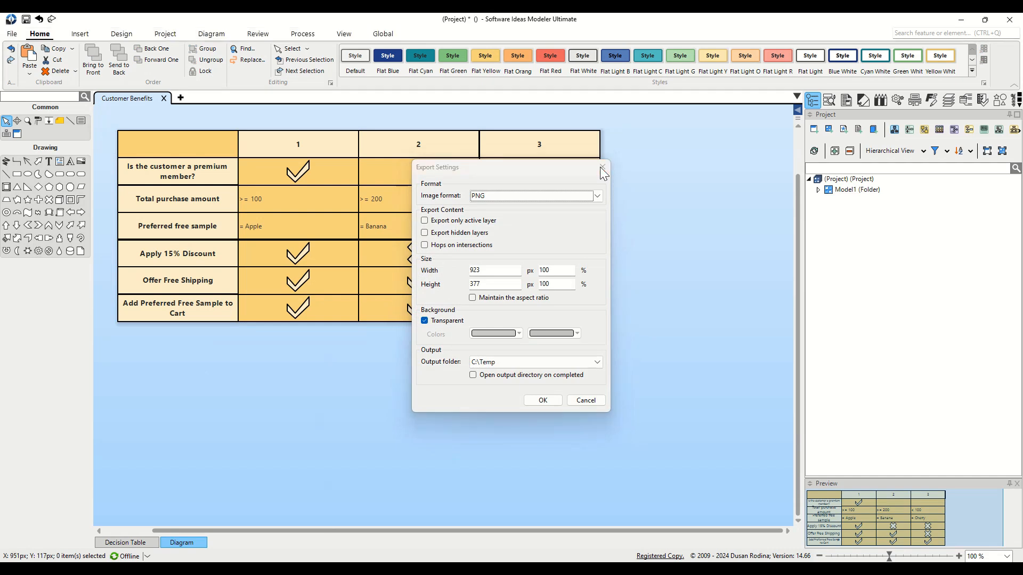